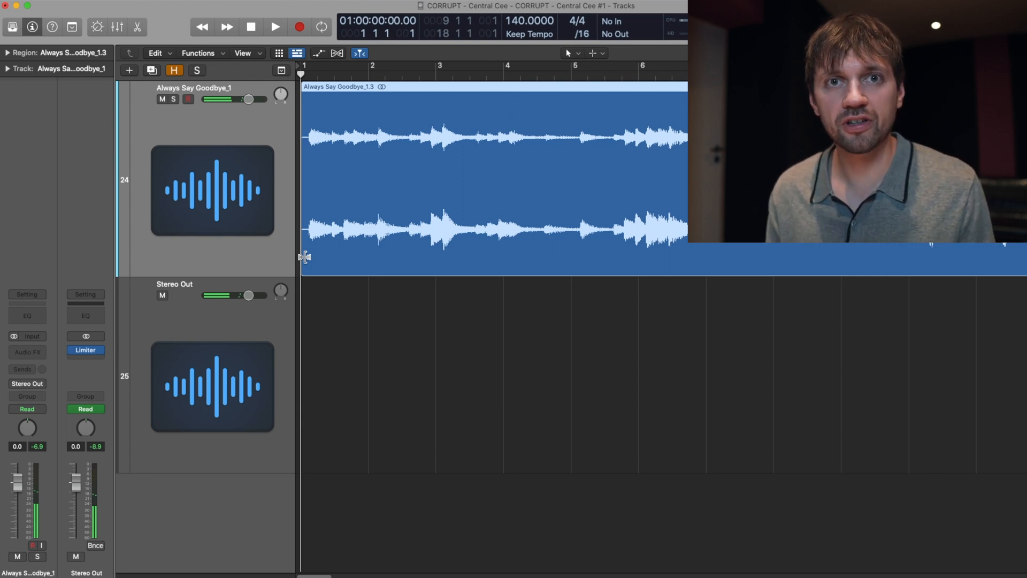
Step: Transpose the Always Say Goodbye region by -2 and trim away its opening part, checking the result from bar 1
key(space)
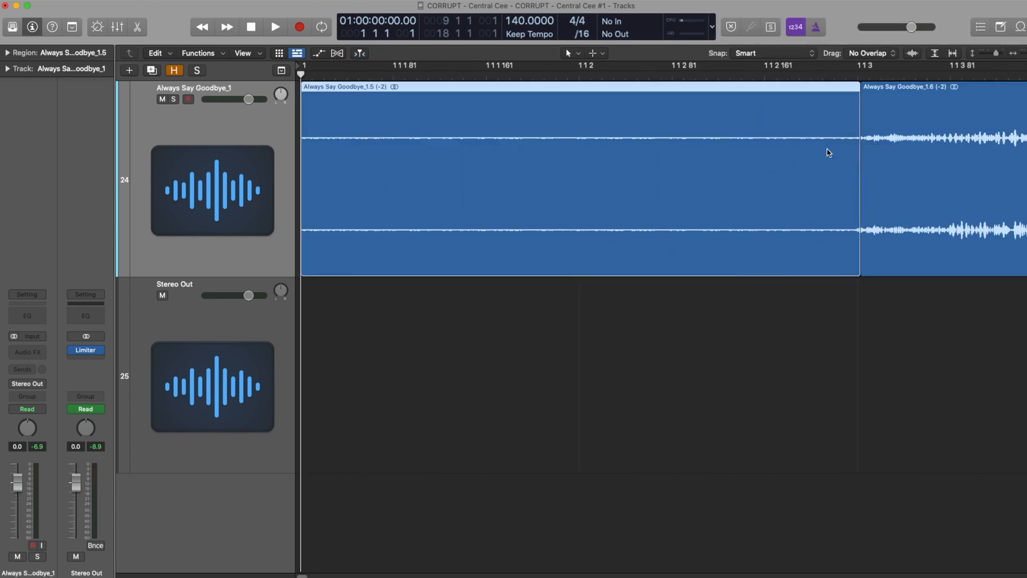
key(Delete)
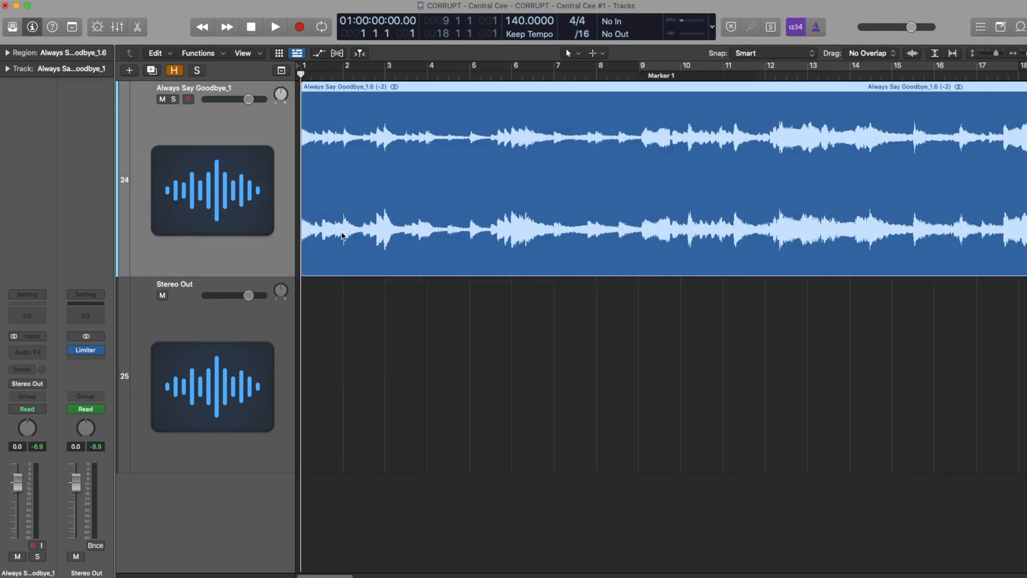
key(space)
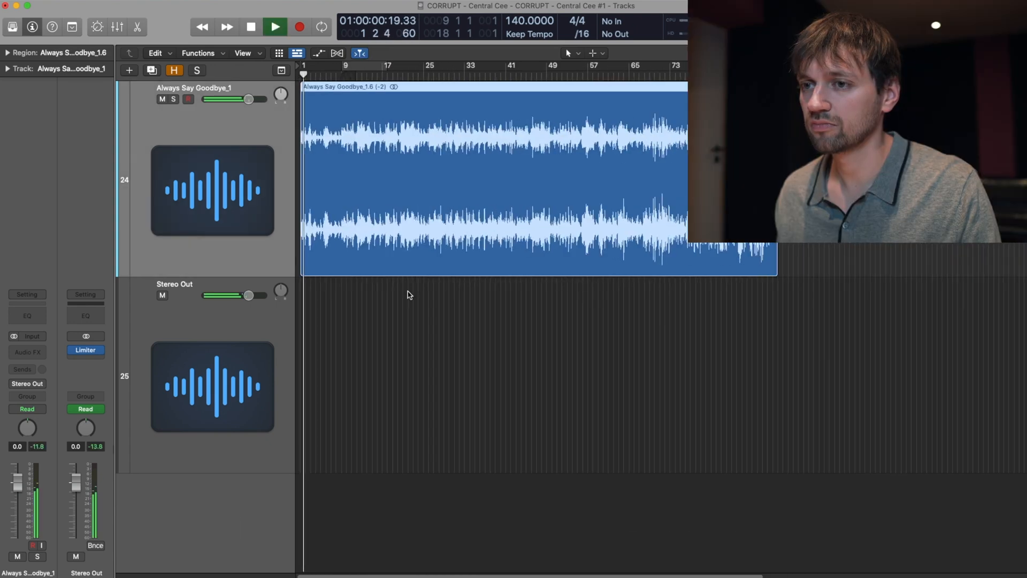
key(super+Down)
scroll(404, 305, left, 2)
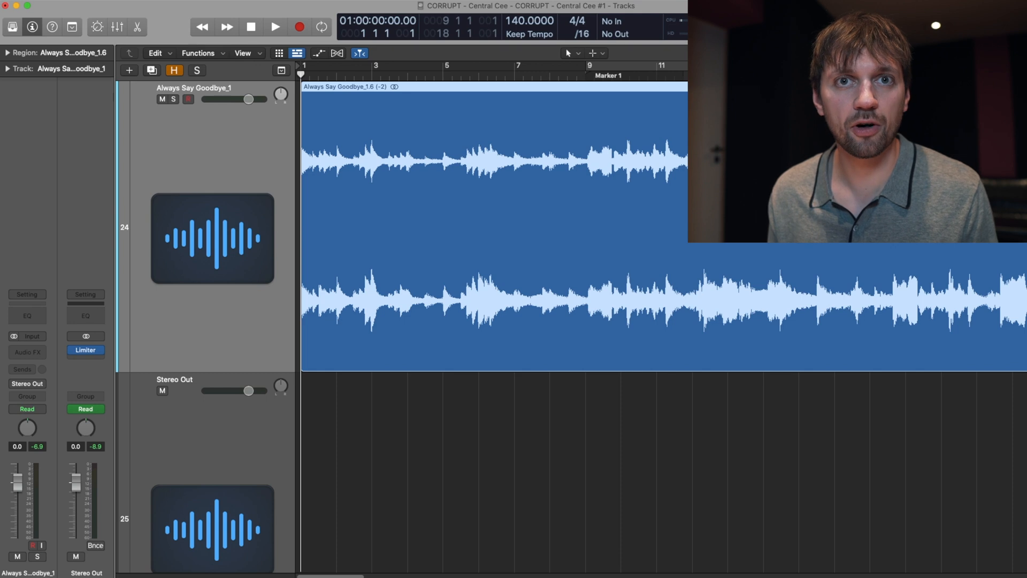
key(super+Down)
key(space)
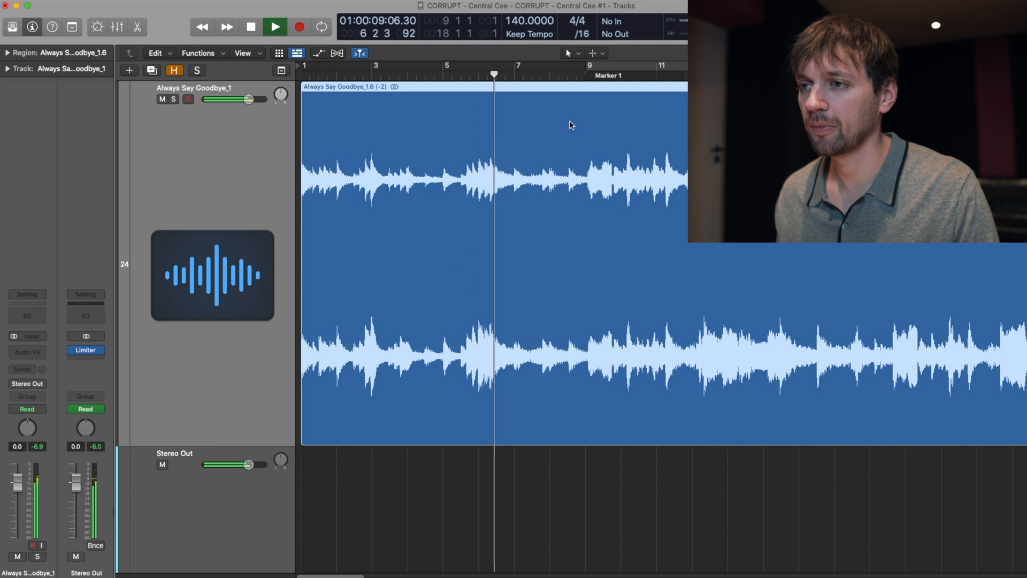
Step: Set a playback cycle from bar 1 to bar 9 and enable Polyphonic Flex Time on the Always Say Goodbye track
drag(587, 66, 216, 67)
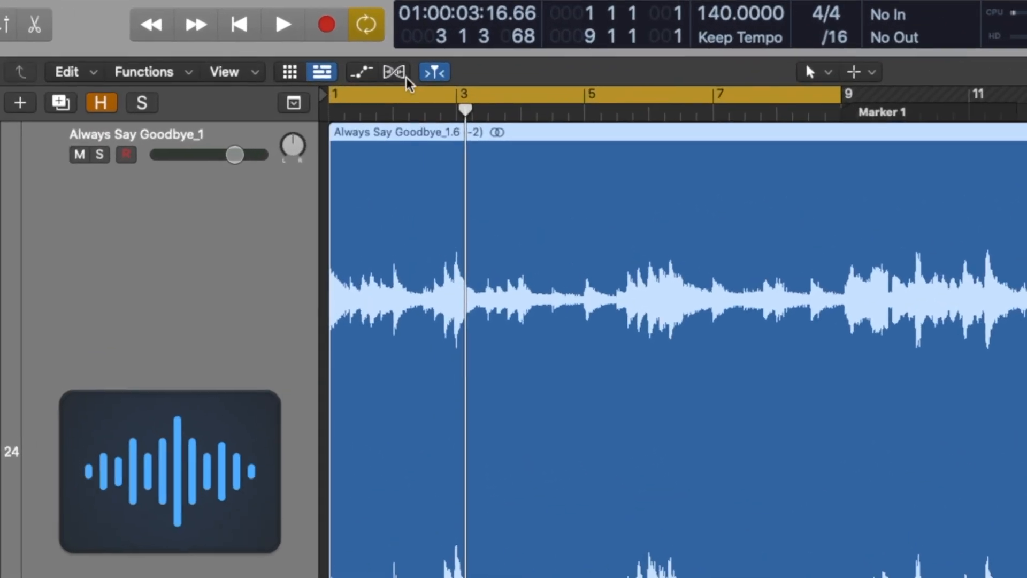
click(394, 72)
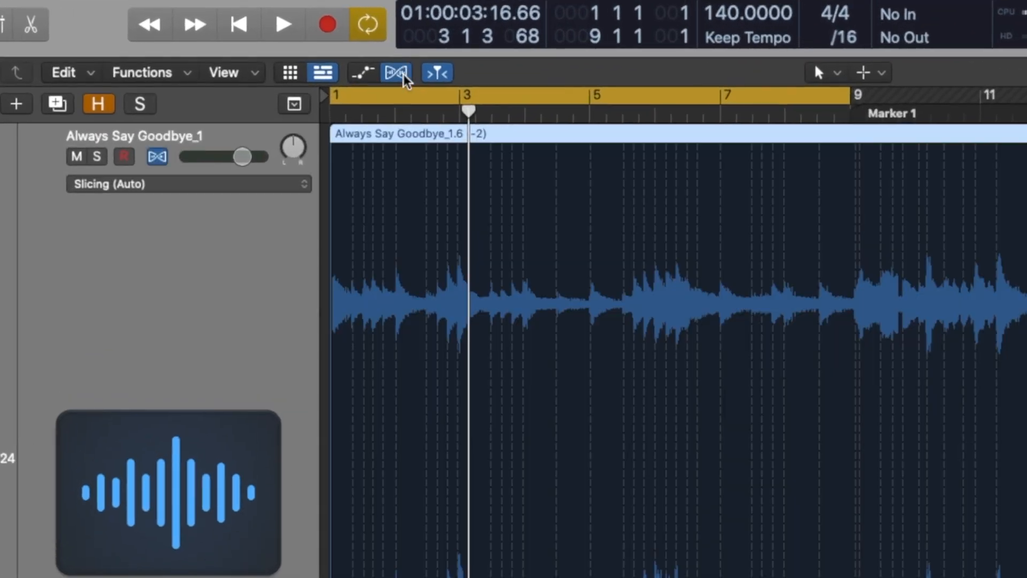
click(161, 179)
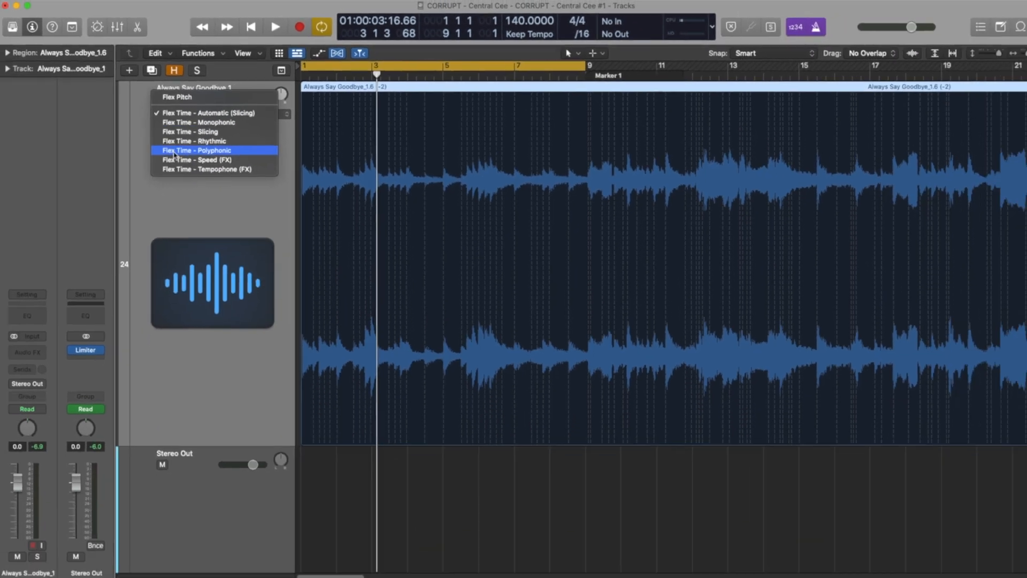
click(229, 251)
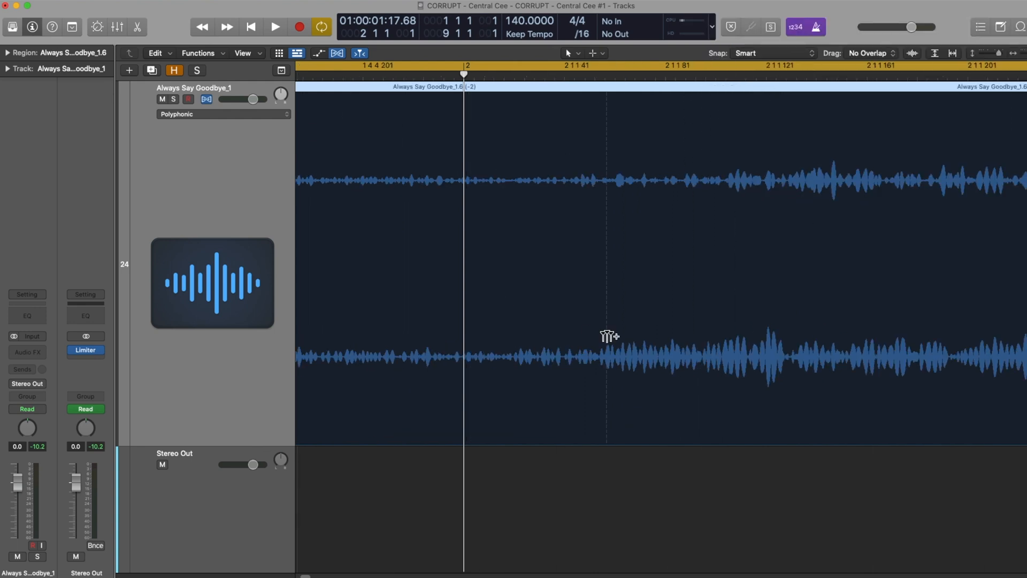
Step: Align the off-beat notes in the opening bars of the Always Say Goodbye region to the grid with flex markers
drag(608, 337, 504, 348)
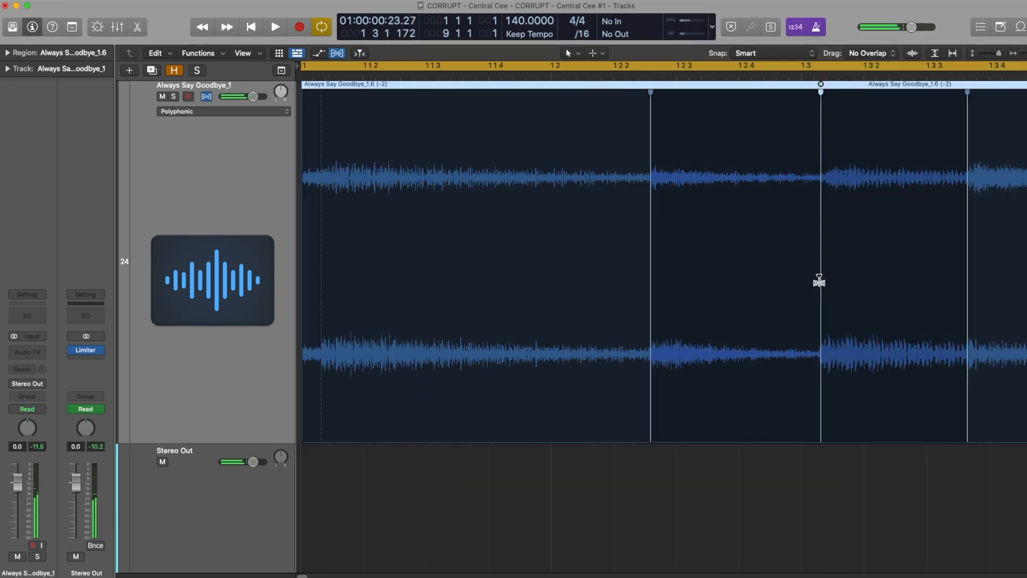
drag(820, 282, 798, 282)
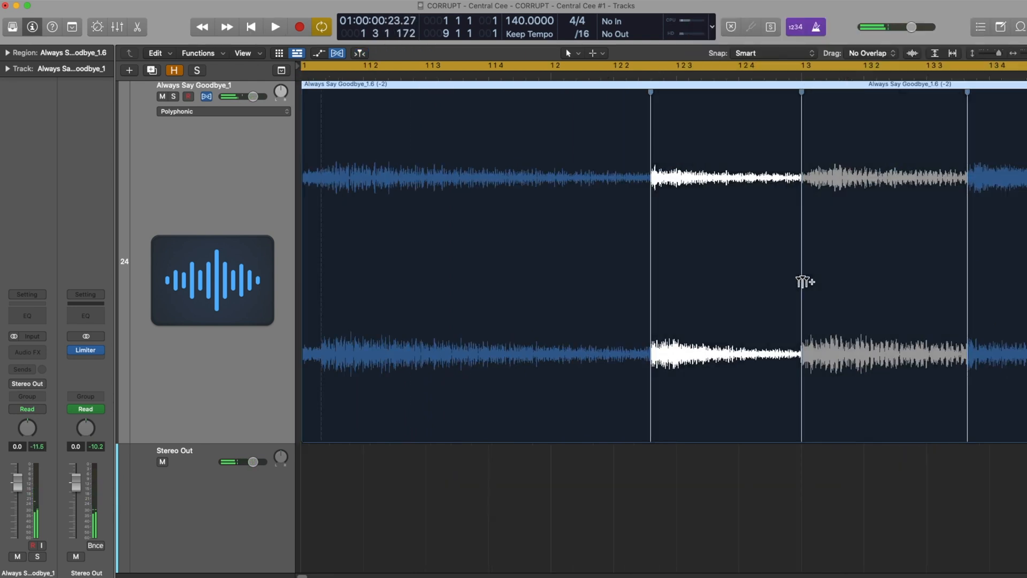
key(space)
key(super+Left)
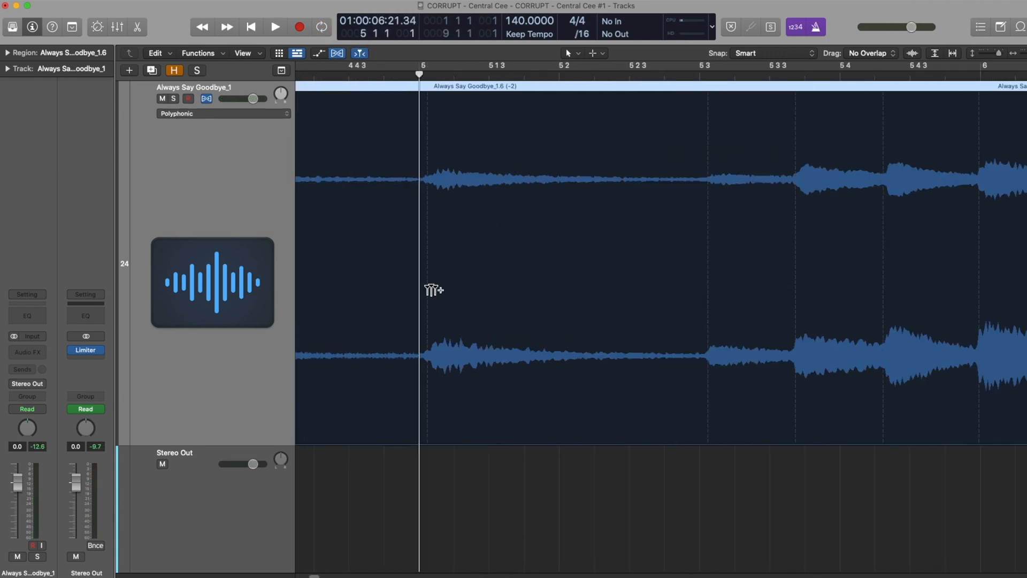
key(super+Left)
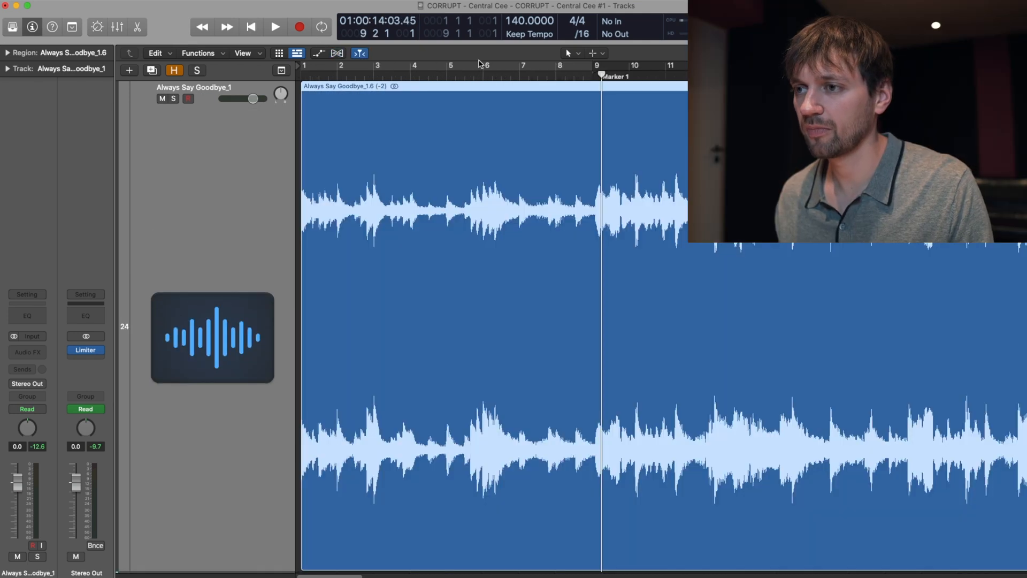
Step: Cut the Always Say Goodbye region at bar 9, delete the remainder and place a copy of the eight-bar section there
click(597, 454)
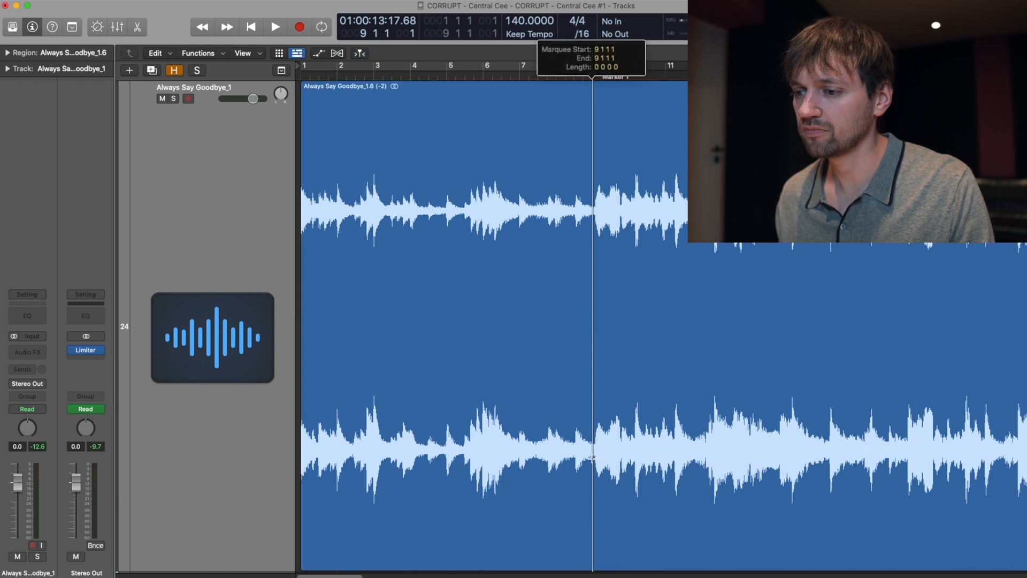
key(Delete)
drag(329, 312, 623, 269)
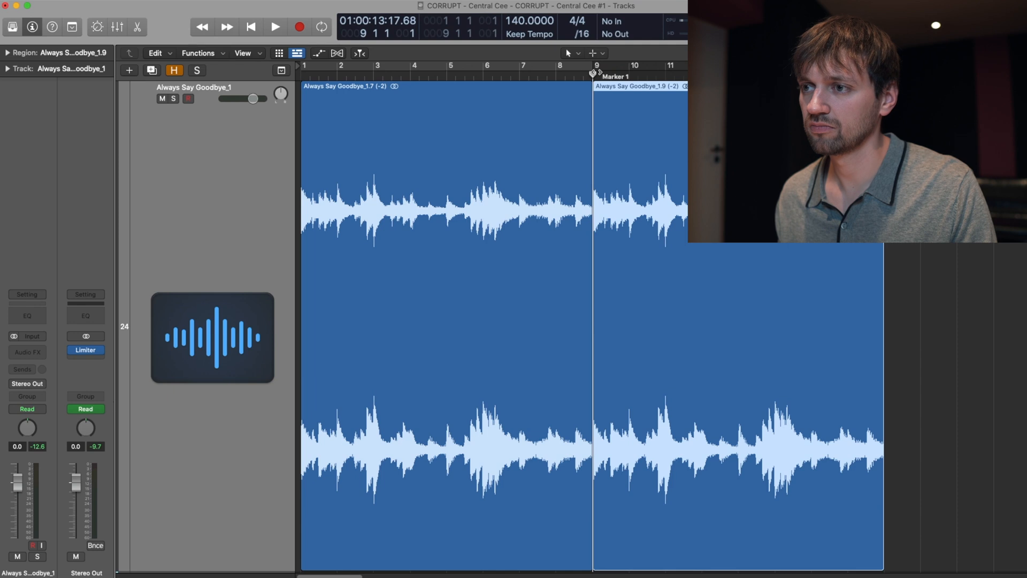
Step: Smooth the join between the two Always Say Goodbye regions at bar 9 with a short crossfade
click(596, 74)
key(super+Right)
key(super+Right)
key(super+Right)
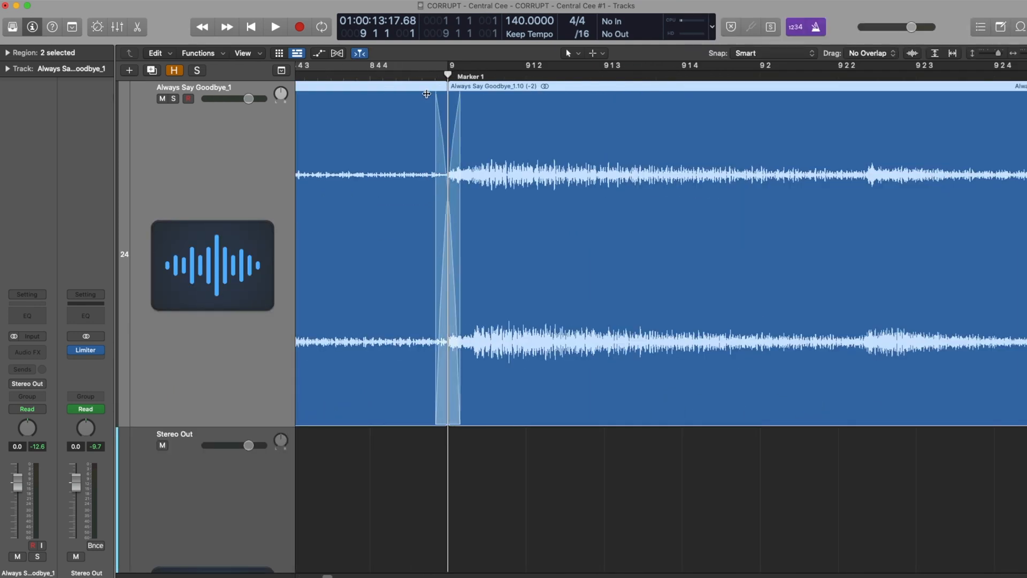
drag(428, 95, 442, 95)
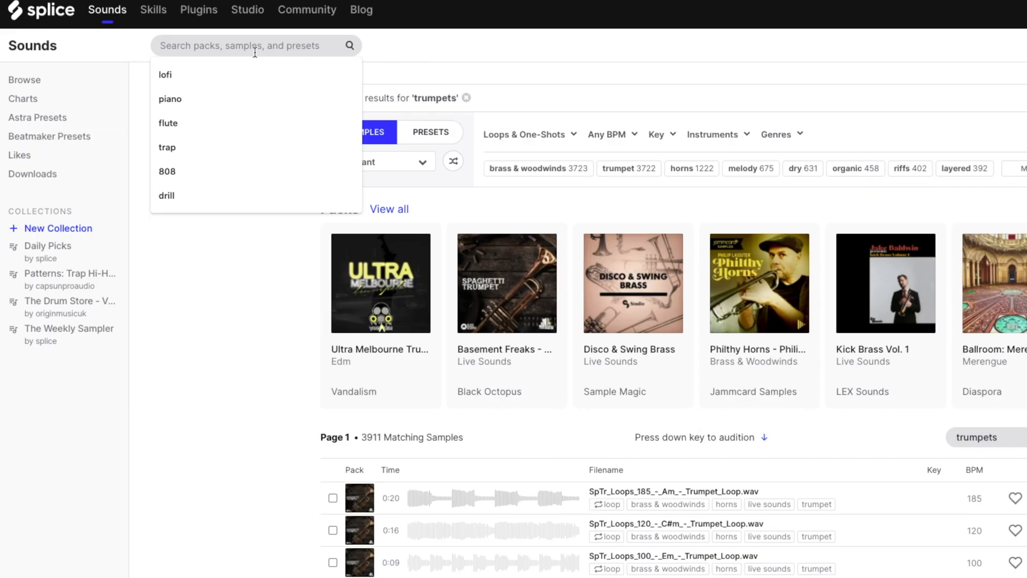
Step: Search Splice for trumpet sounds and audition the one-shots and loops in the trumpet pack one after another
text(tru)
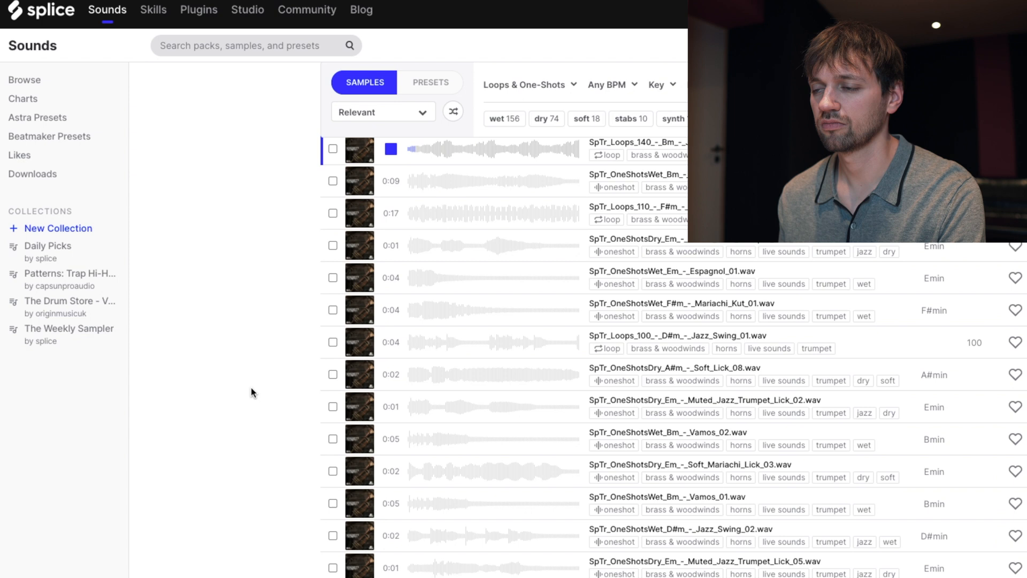
key(Down)
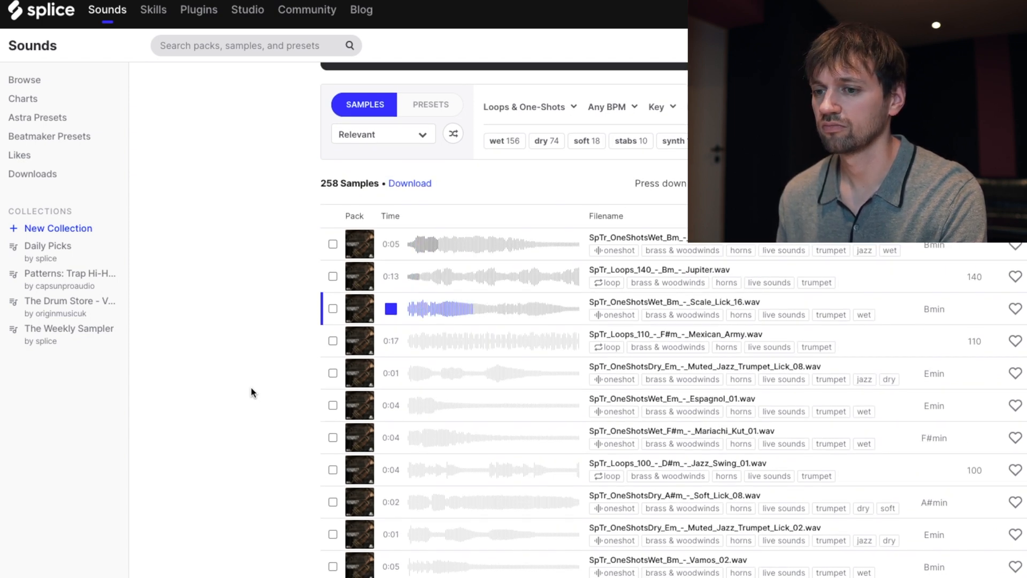
key(Down)
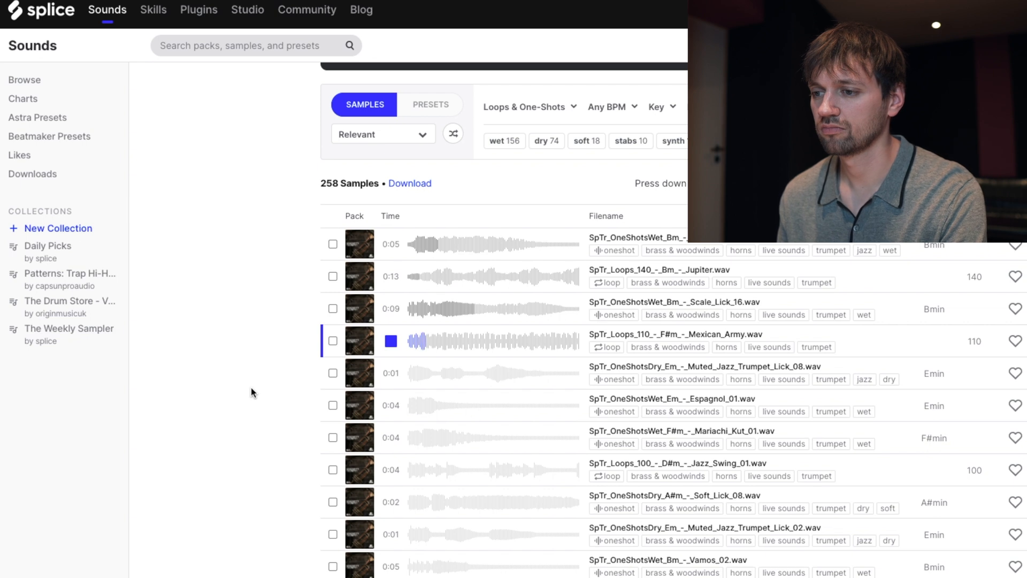
key(Down)
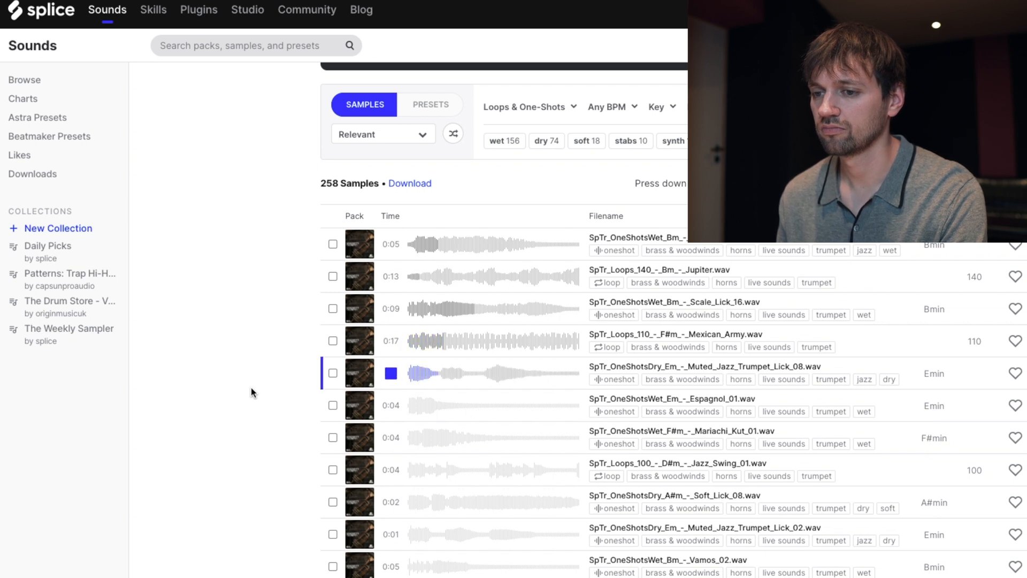
key(Down)
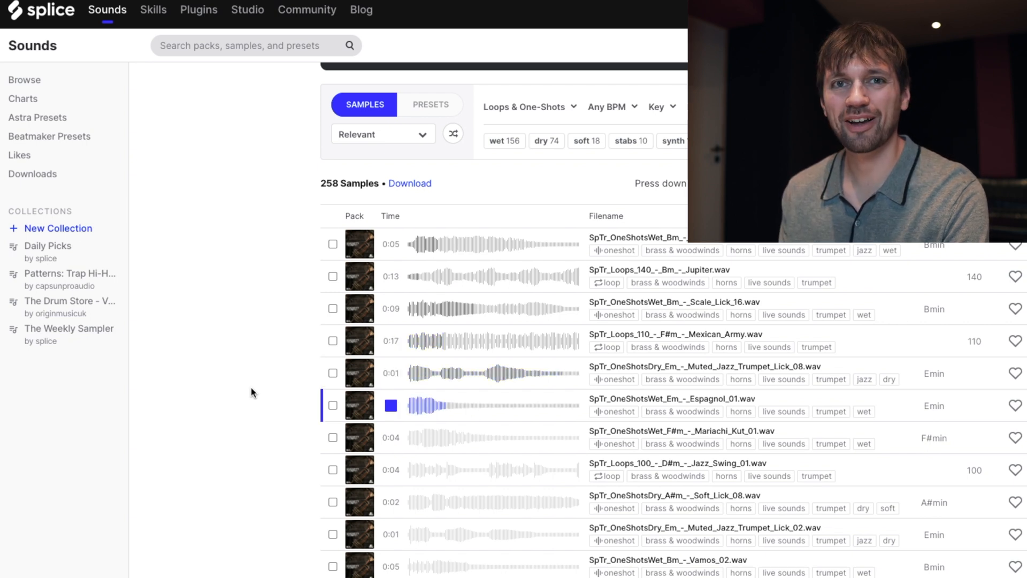
key(Down)
key(Down)
key(Down)
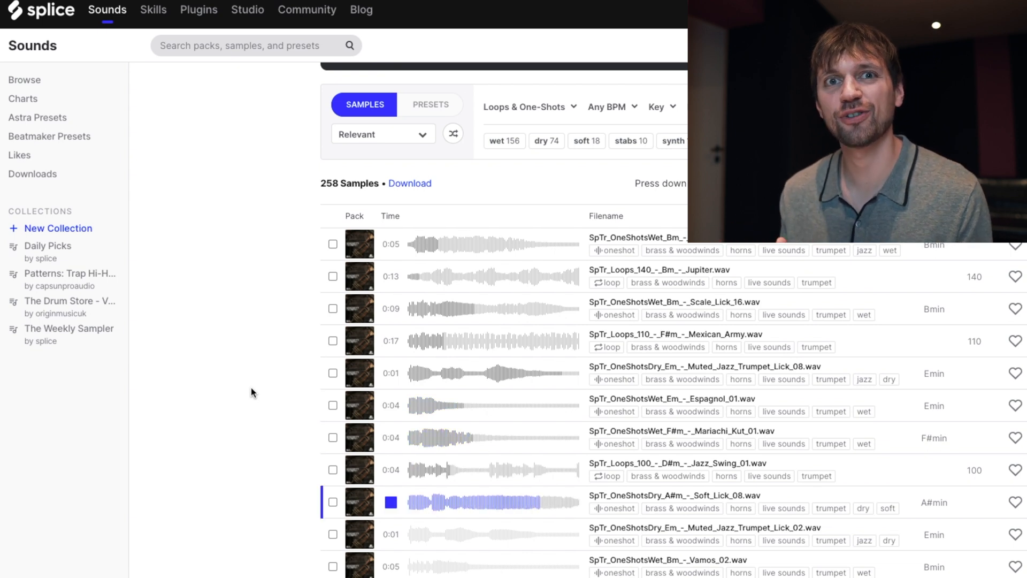
key(Down)
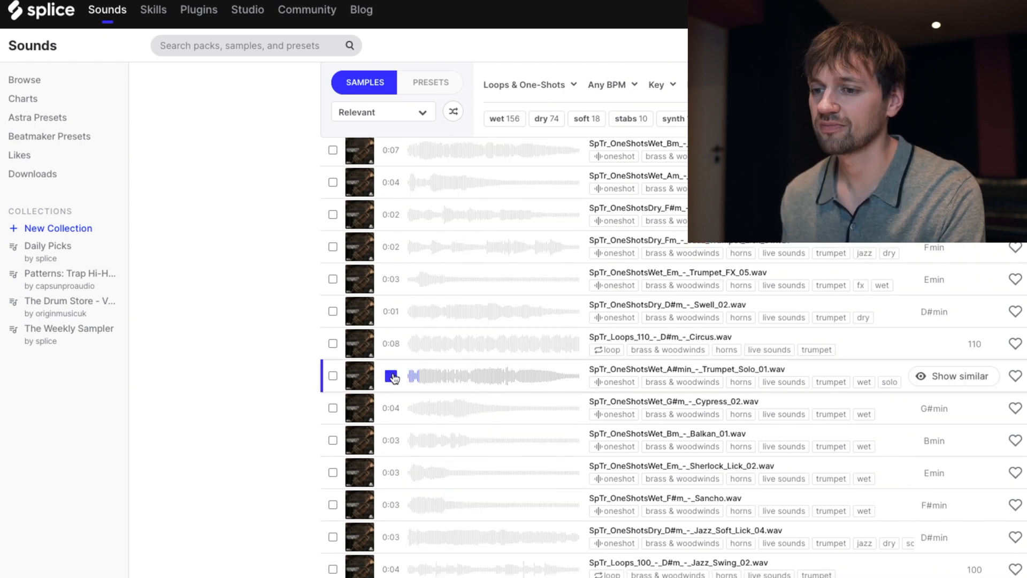
scroll(289, 384, down, 1)
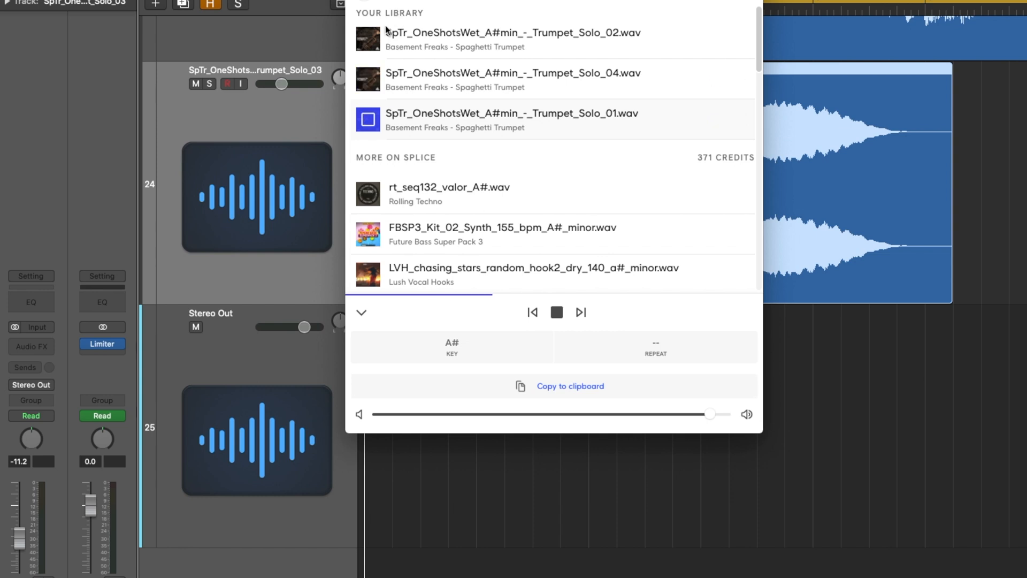
Step: Import the A#min Trumpet_Solo_01 and Trumpet_Solo_04 samples onto new audio tracks at bar 1 and listen with the main sample
drag(461, 112, 430, 250)
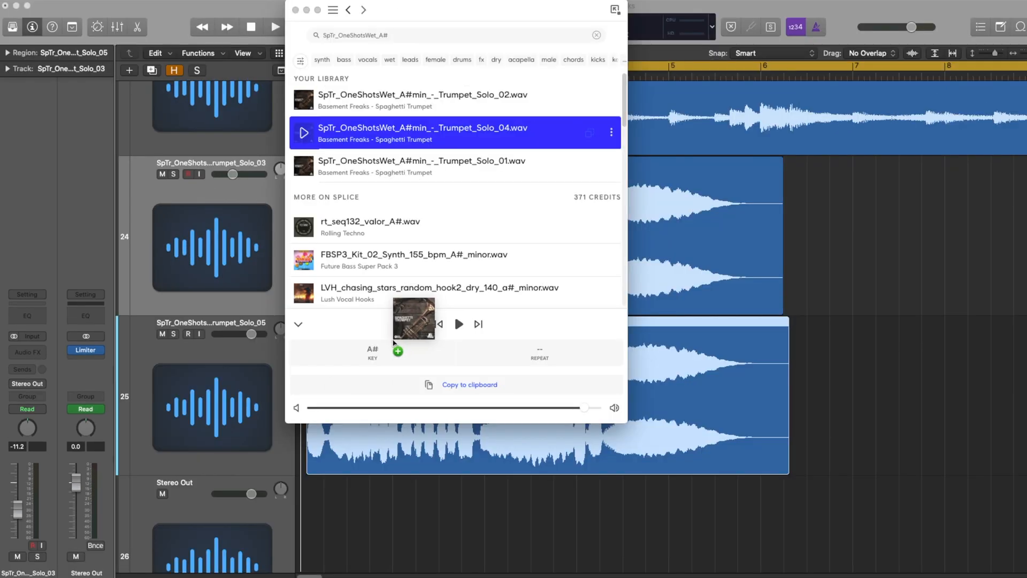
drag(394, 343, 332, 557)
key(super+Up)
key(super+Up)
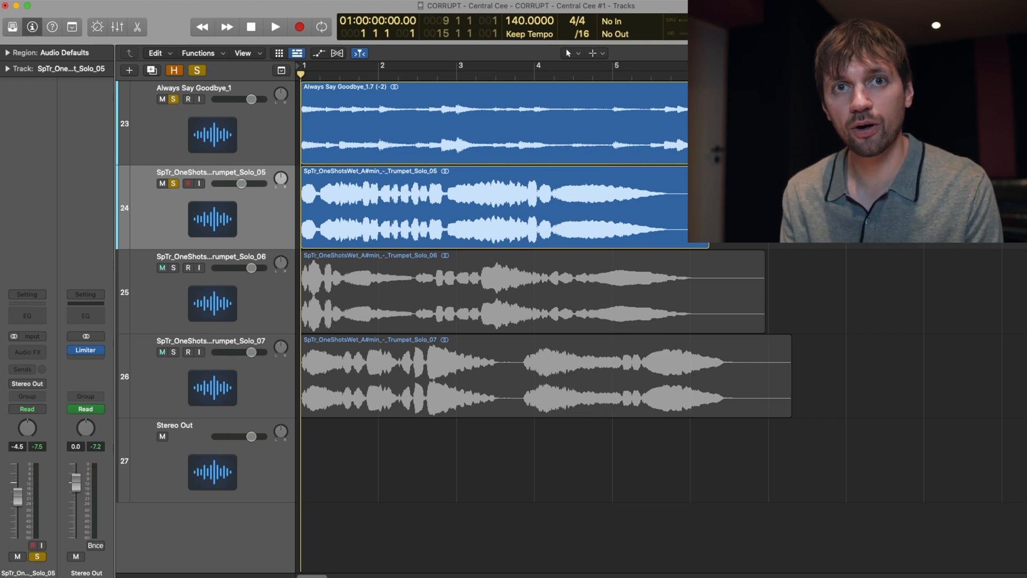
key(space)
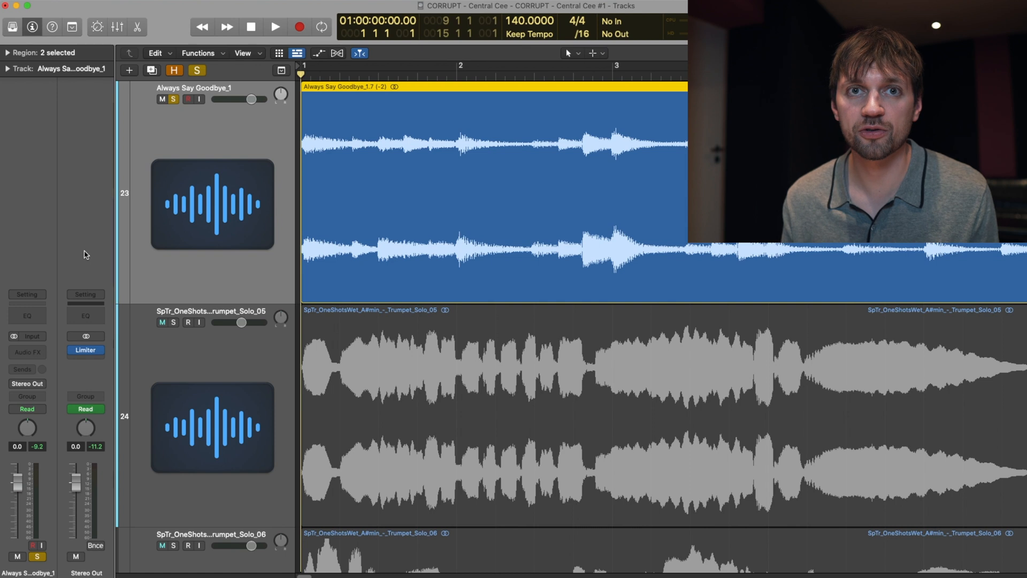
Step: Enable Flex on the Trumpet_Solo_05 track and transpose its region by +5 semitones, checking it by ear against the main sample
click(212, 361)
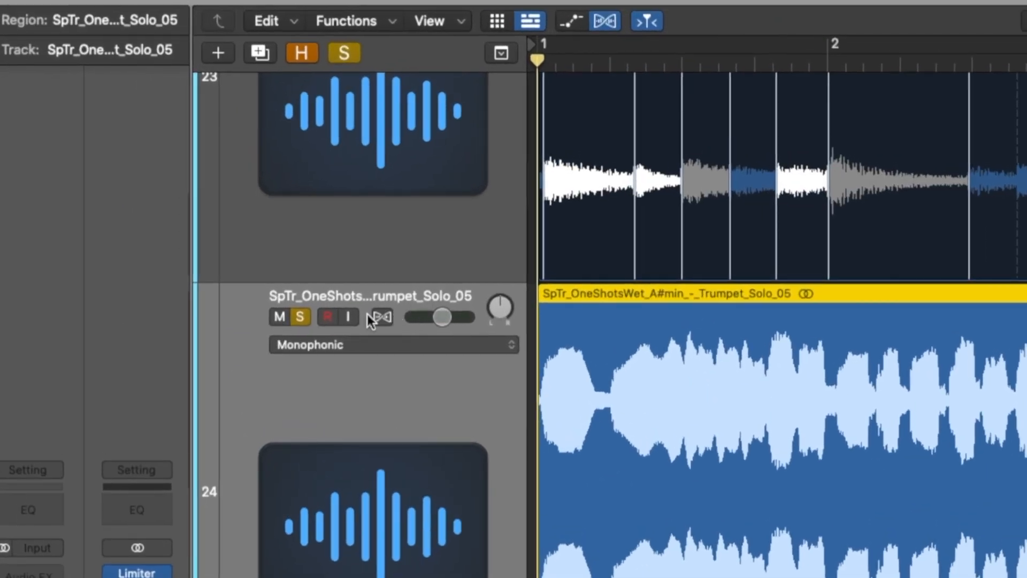
click(380, 317)
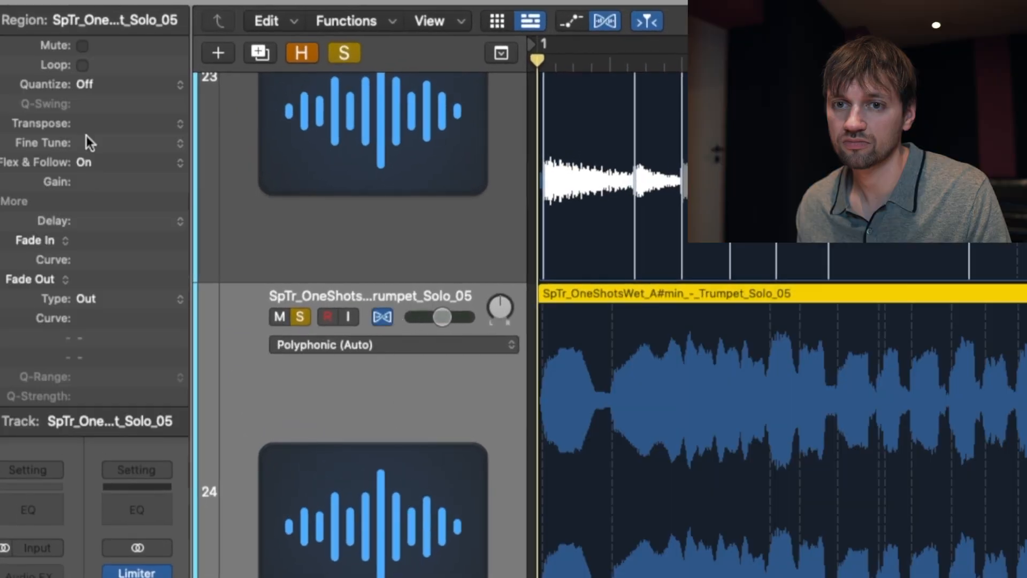
double_click(81, 127)
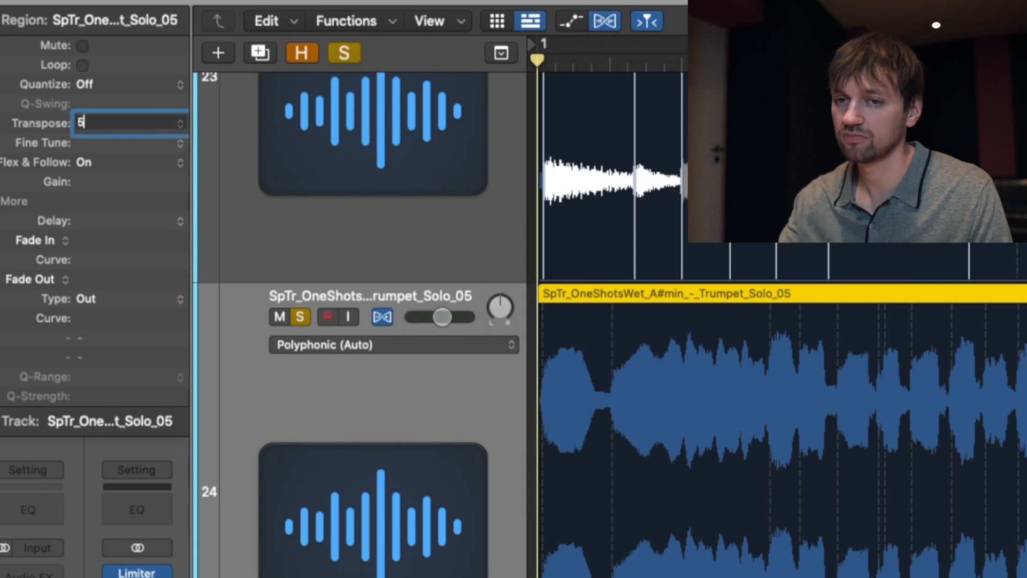
text(5)
key(Return)
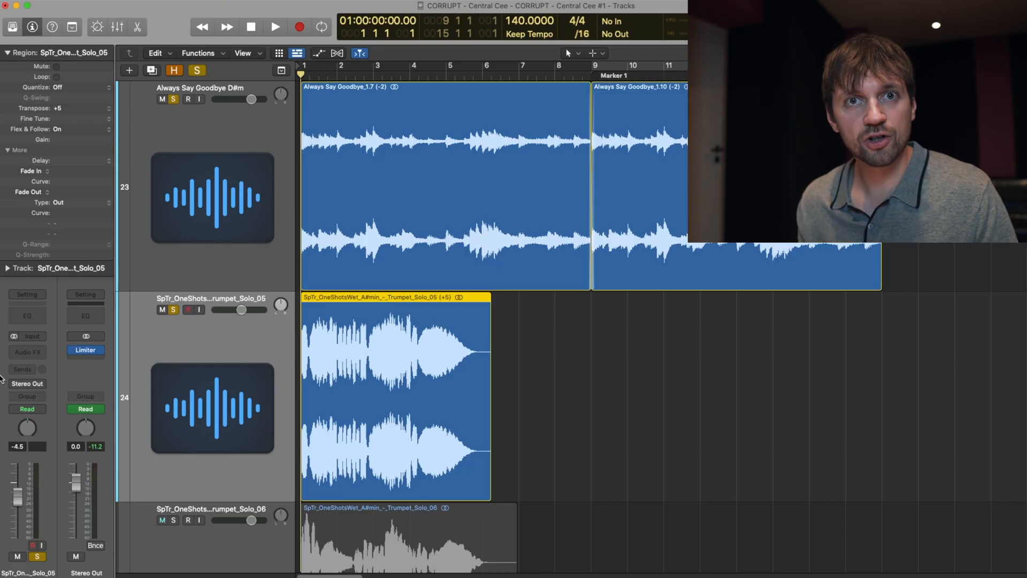
key(space)
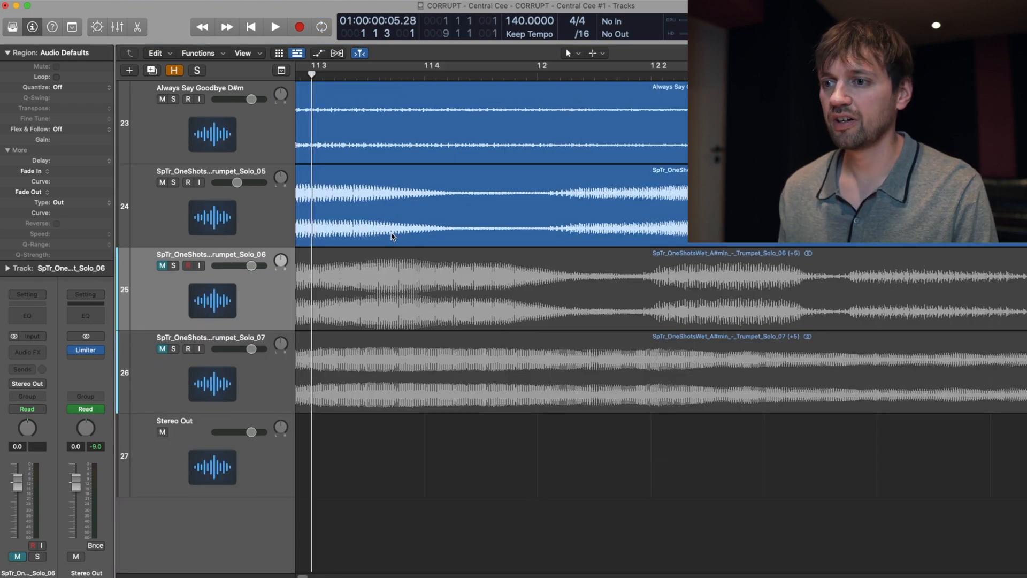
Step: Cut off the opening note of the Trumpet_Solo_05 region and lower that track's volume to about -14.6 dB
scroll(428, 241, up, 5)
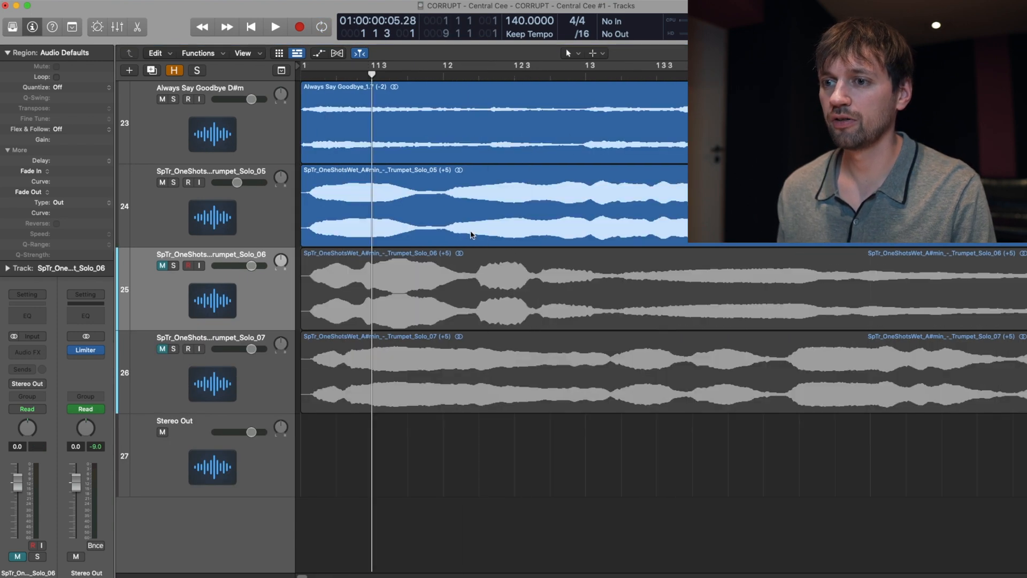
double_click(430, 217)
key(space)
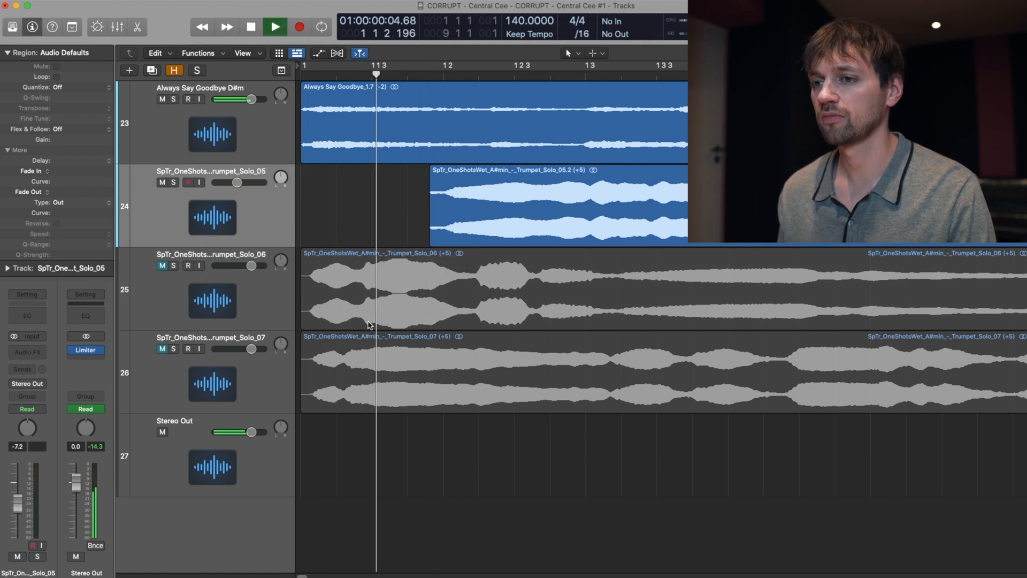
scroll(411, 298, down, 5)
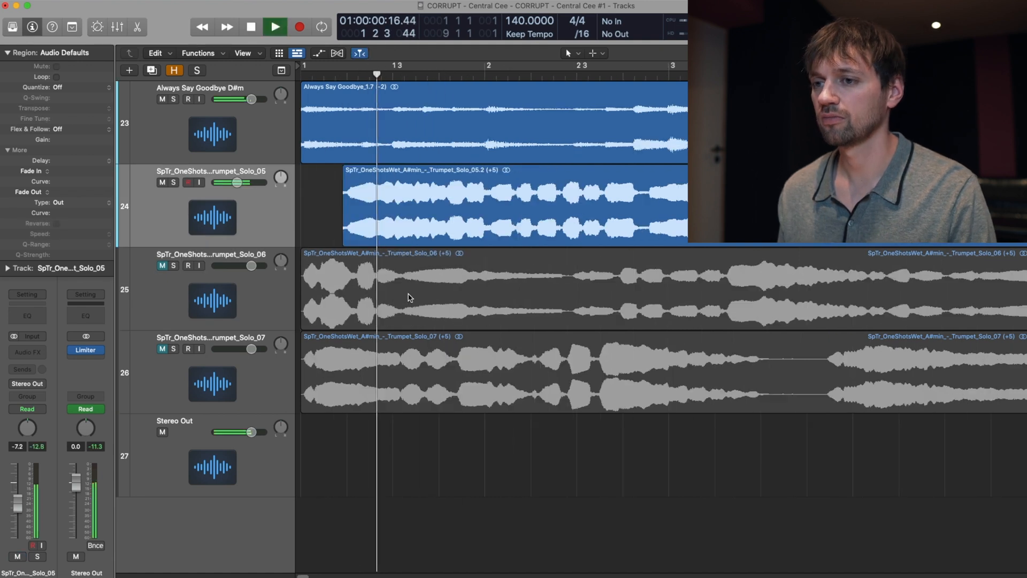
drag(237, 182, 228, 183)
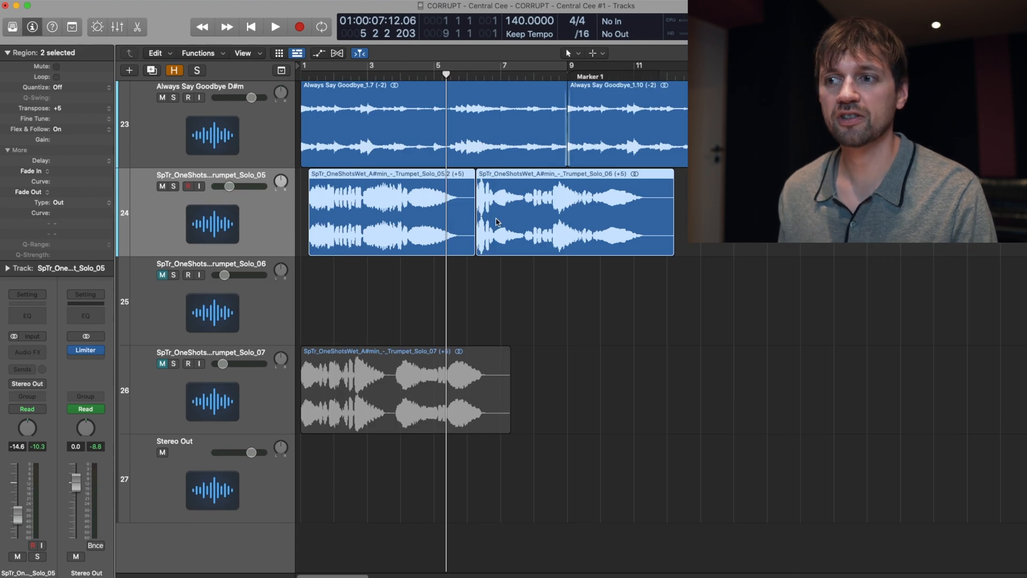
Step: Play the Trumpet_Solo_05 and Trumpet_Solo_06 regions against the main sample and transpose the last Trumpet_Solo_06 slice to +6 semitones
key(space)
scroll(519, 264, up, 4)
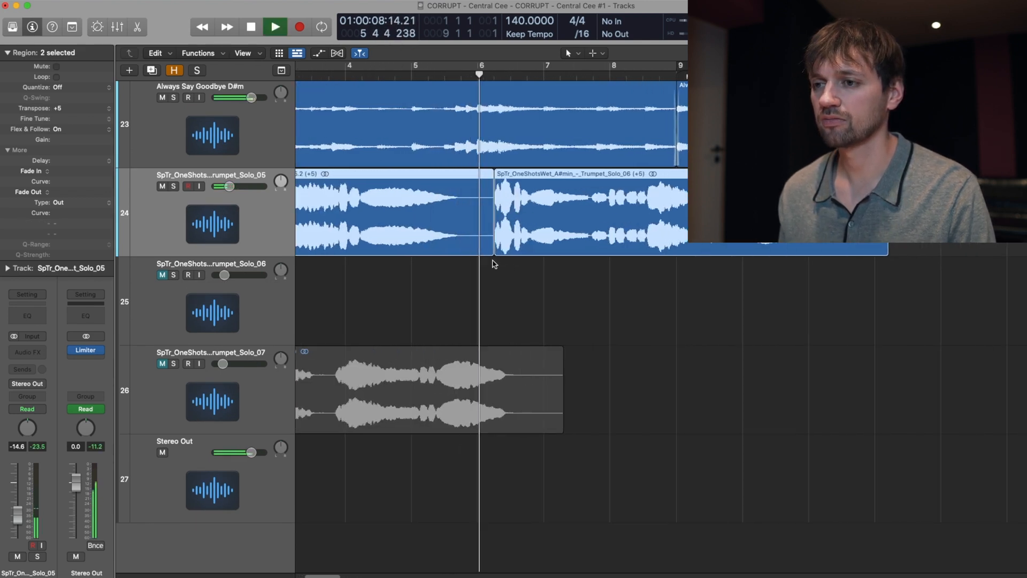
scroll(493, 263, left, 4)
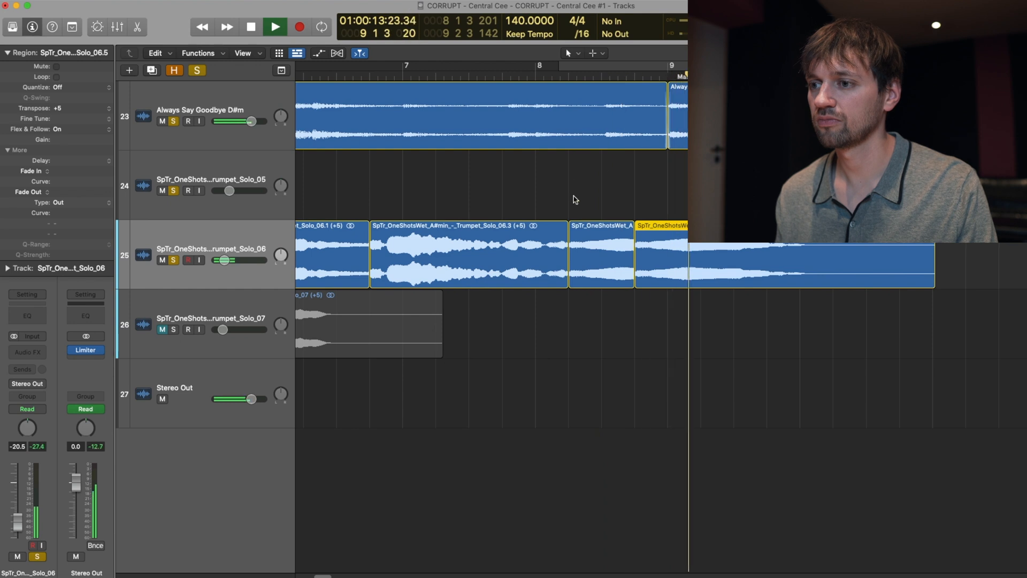
click(549, 77)
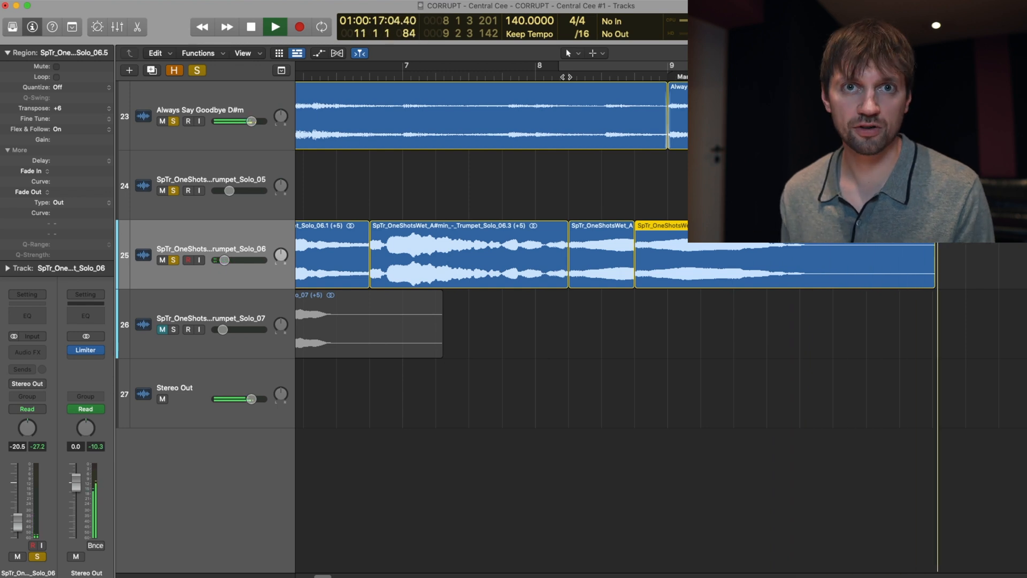
key(XF86AudioMute)
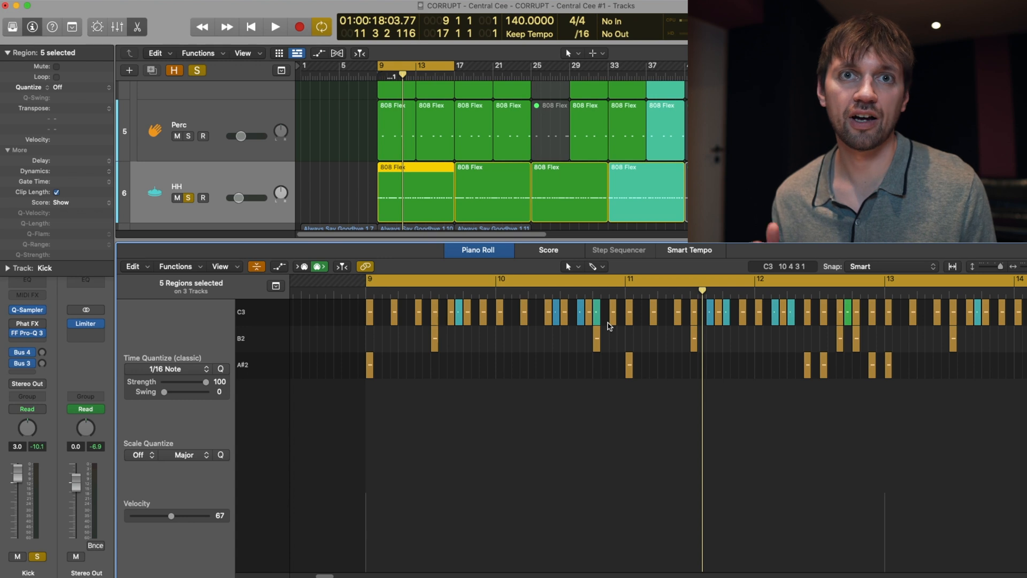
Step: Play the drum pattern from bar 9, including the soloed kick, and examine its notes in the Piano Roll
key(space)
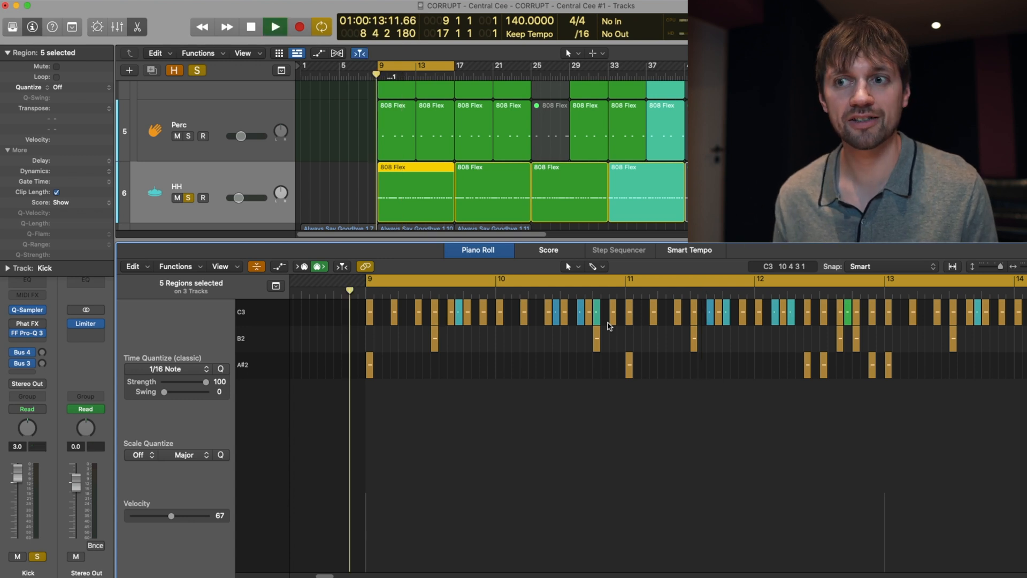
key(XF86AudioLowerVolume)
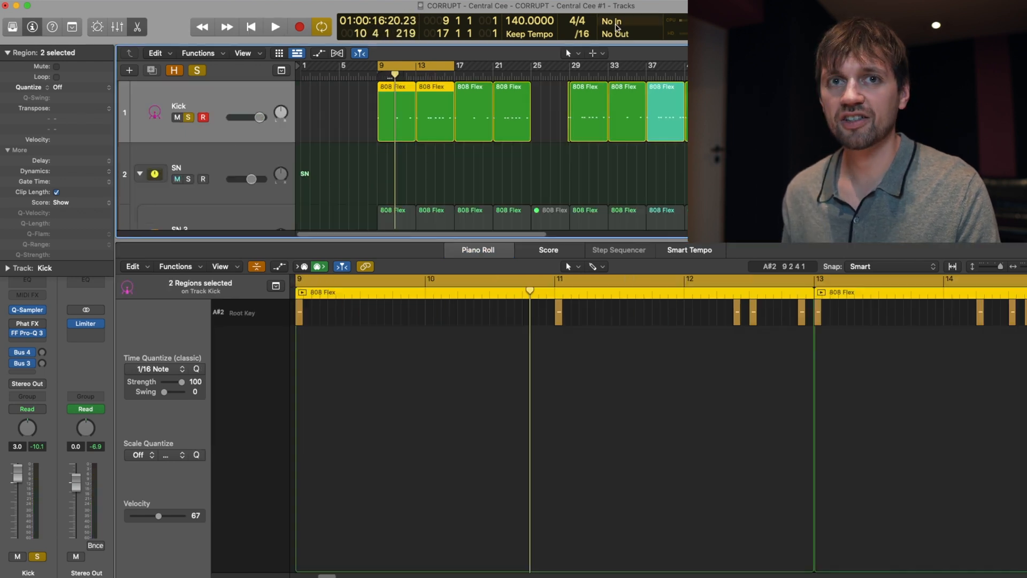
key(space)
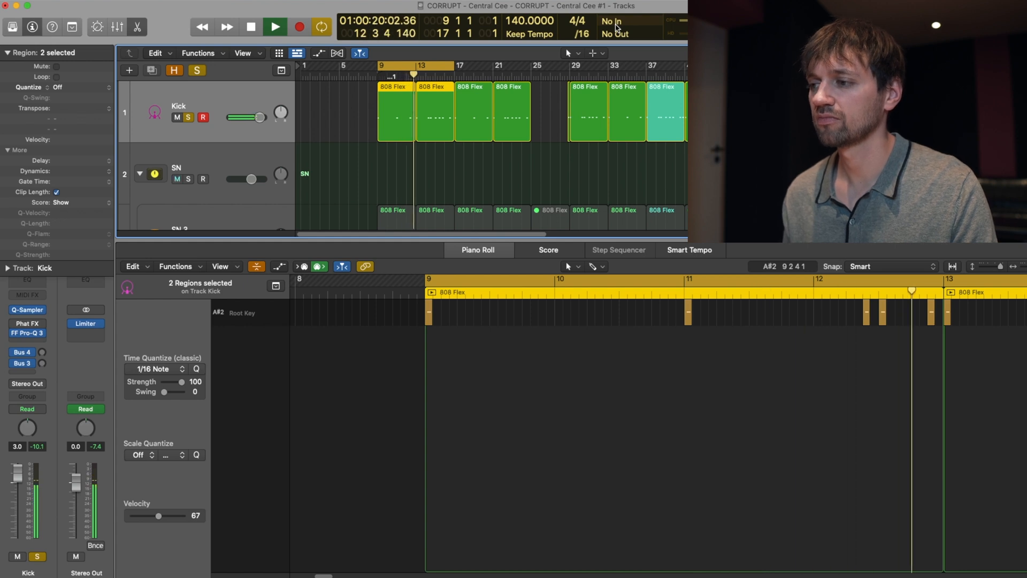
key(space)
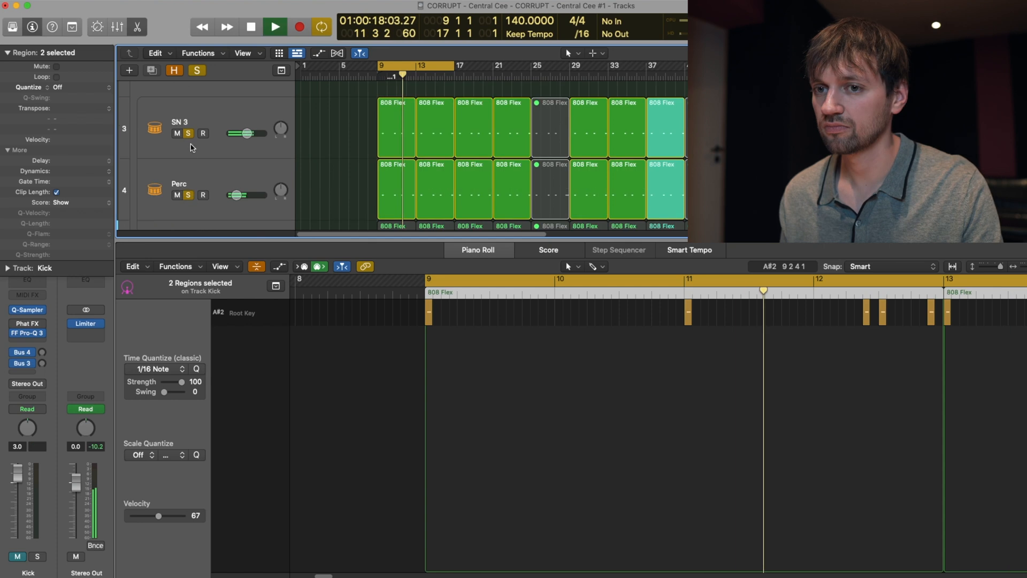
Step: Listen to the soloed snare and percussion tracks and show the HH track's first 808 Flex region in the Piano Roll
scroll(344, 200, down, 2)
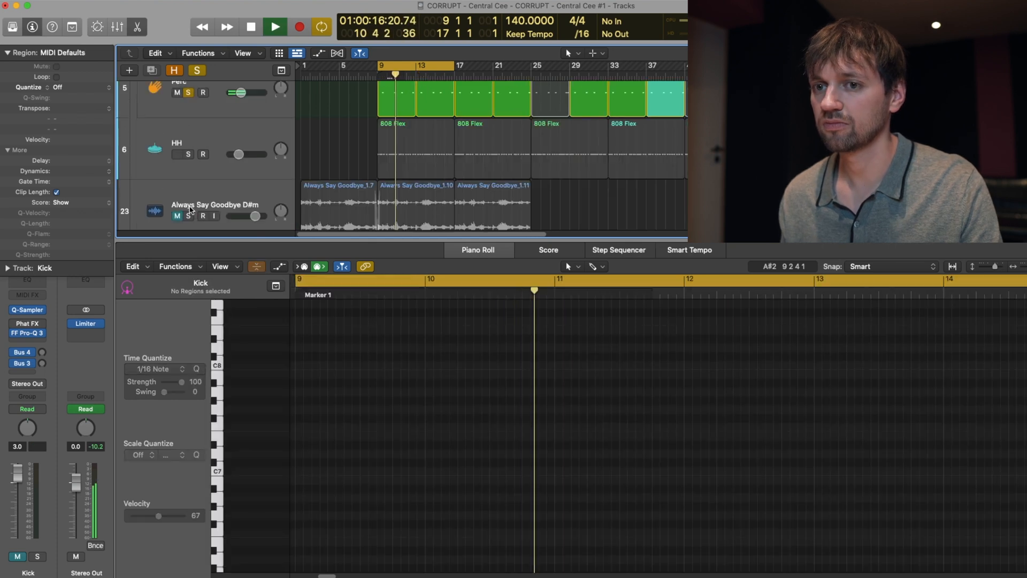
click(396, 153)
scroll(197, 142, up, 3)
scroll(195, 144, up, 1)
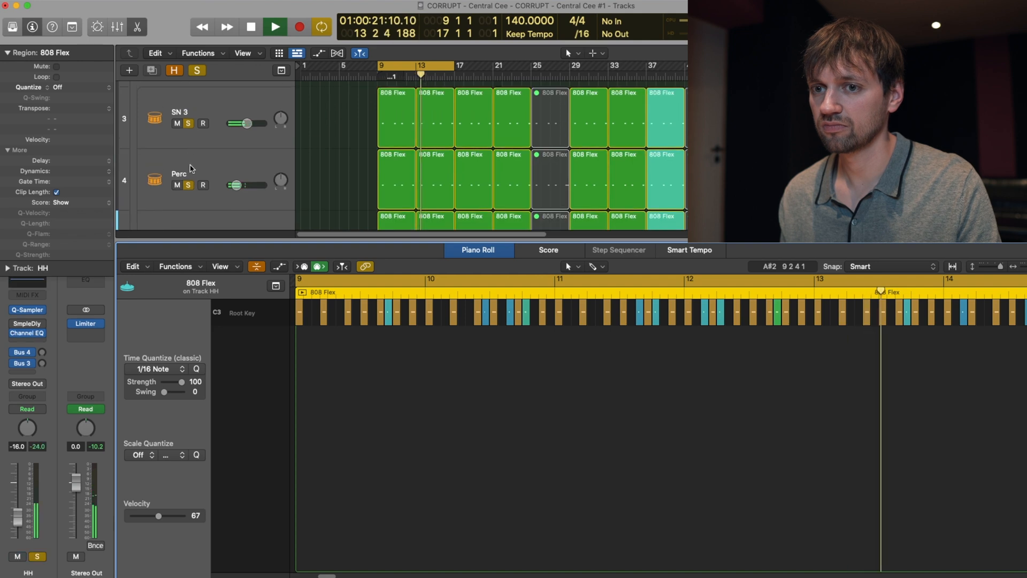
key(space)
click(188, 183)
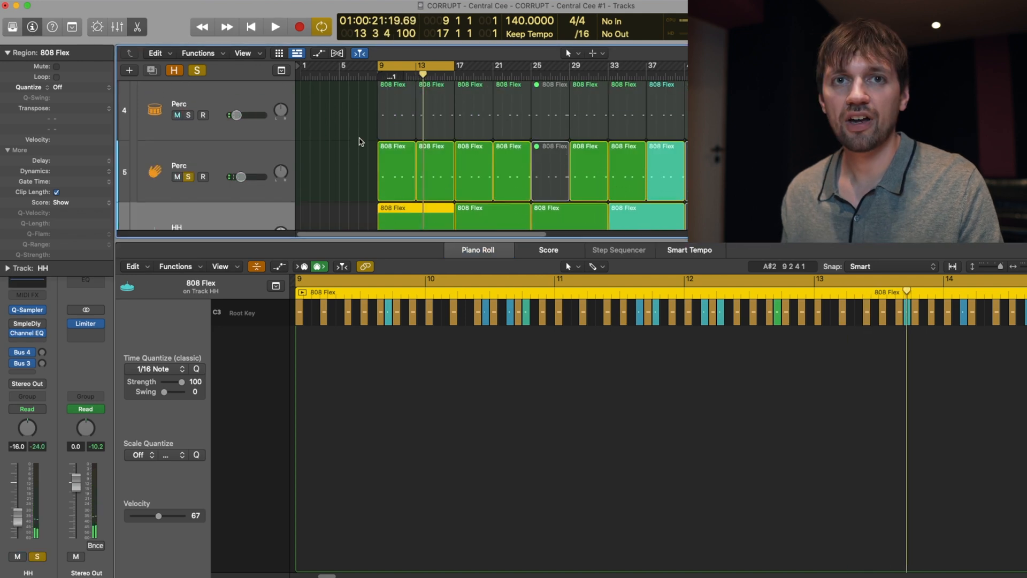
scroll(357, 146, down, 2)
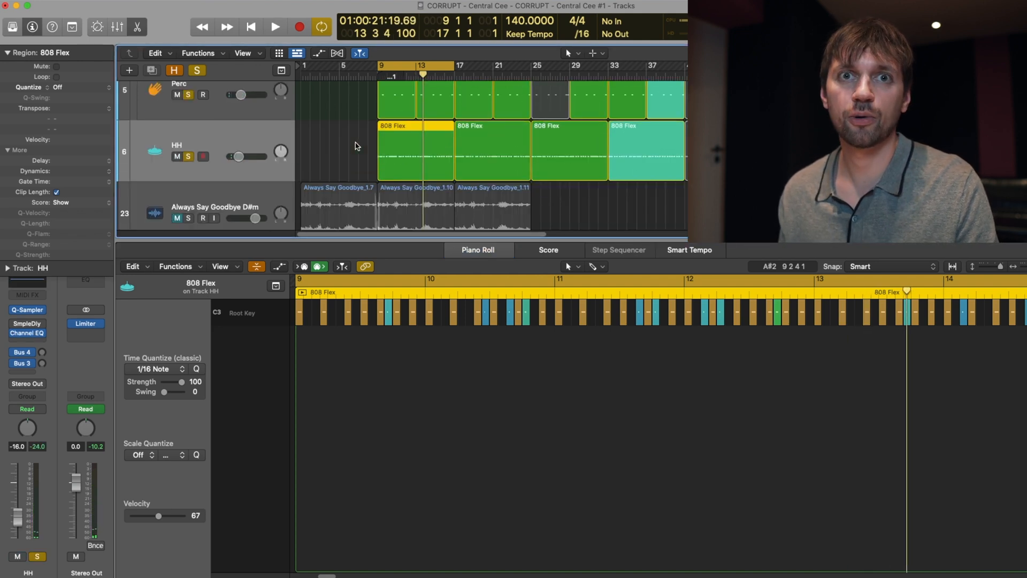
Step: Play the HH pattern from bar 9 with the Perc tracks muted and follow its notes in the Piano Roll
key(space)
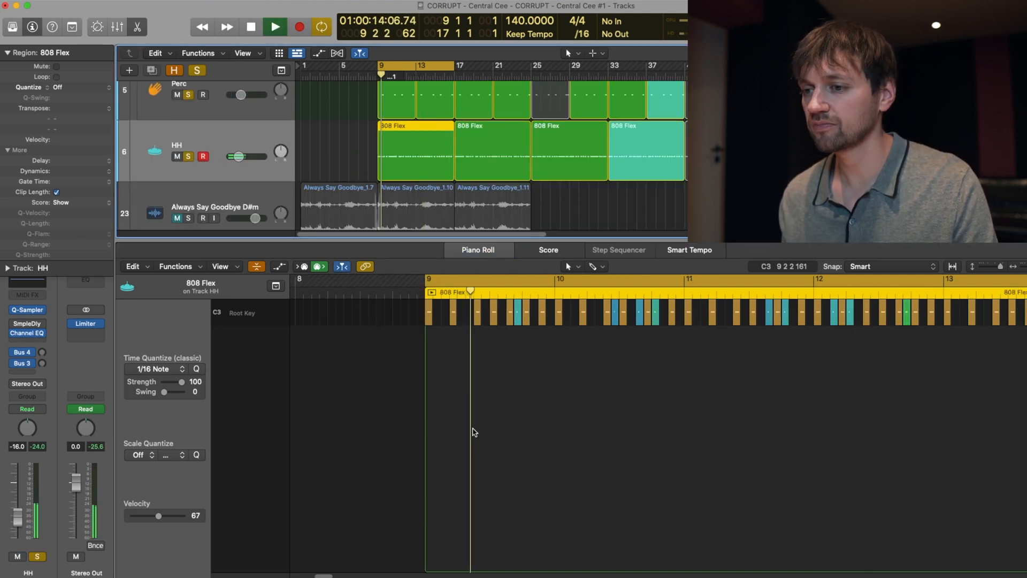
scroll(182, 202, up, 2)
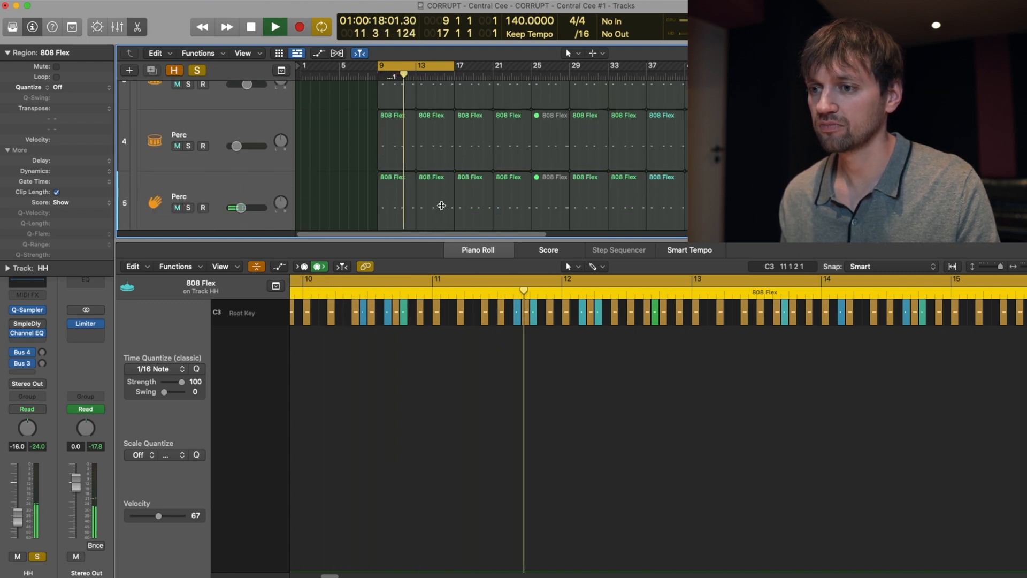
scroll(182, 202, down, 2)
key(space)
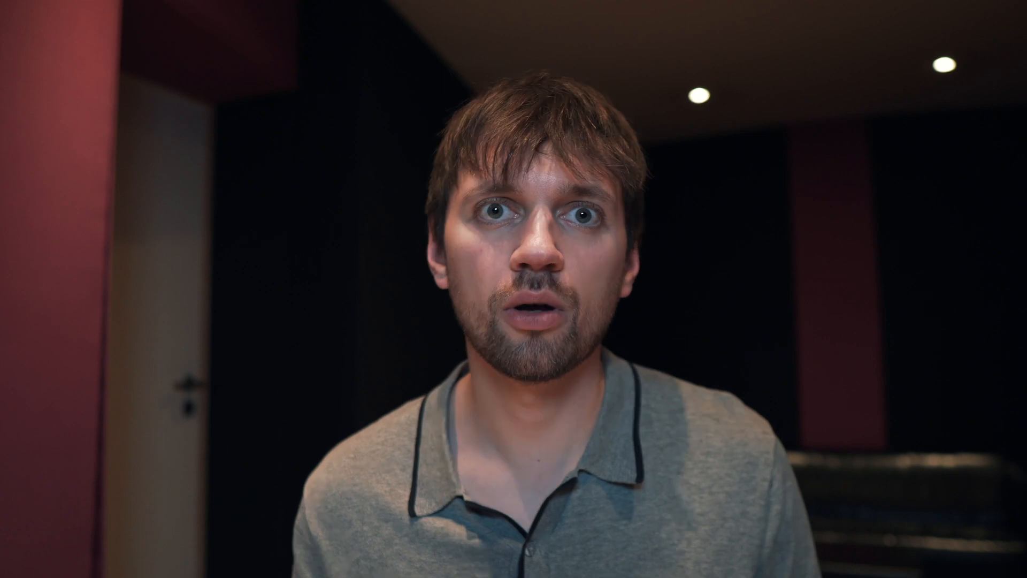